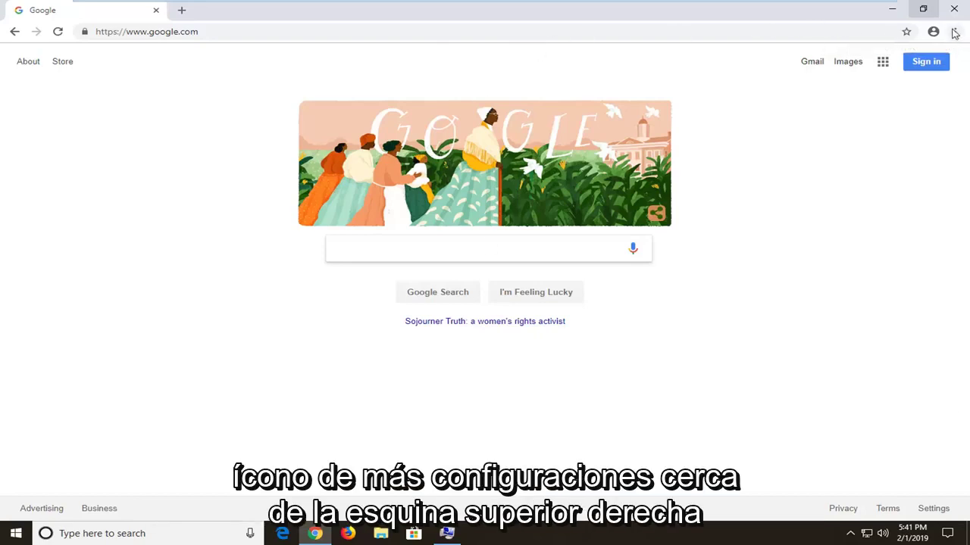
- Open Help > About Google Chrome to check for updates
left_click(956, 32)
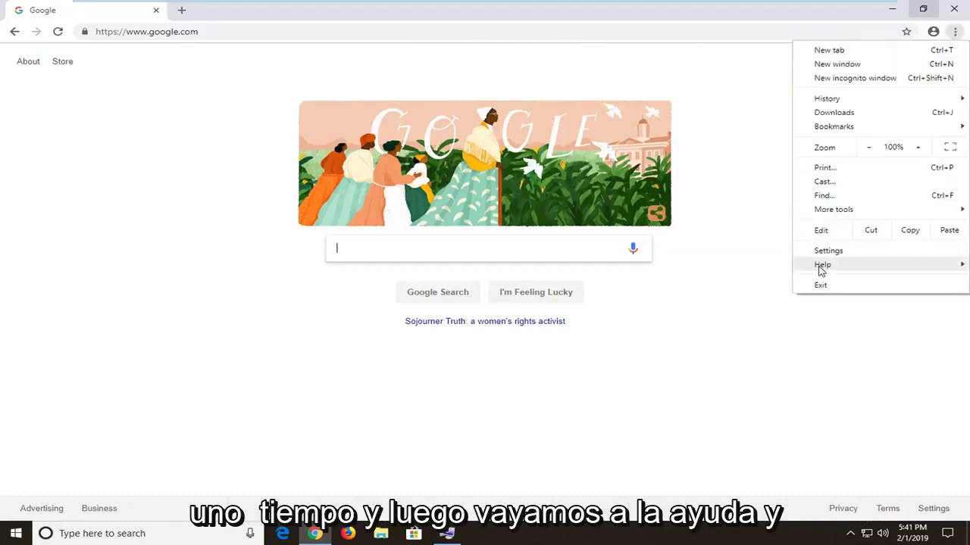
mouse_move(823, 264)
left_click(701, 265)
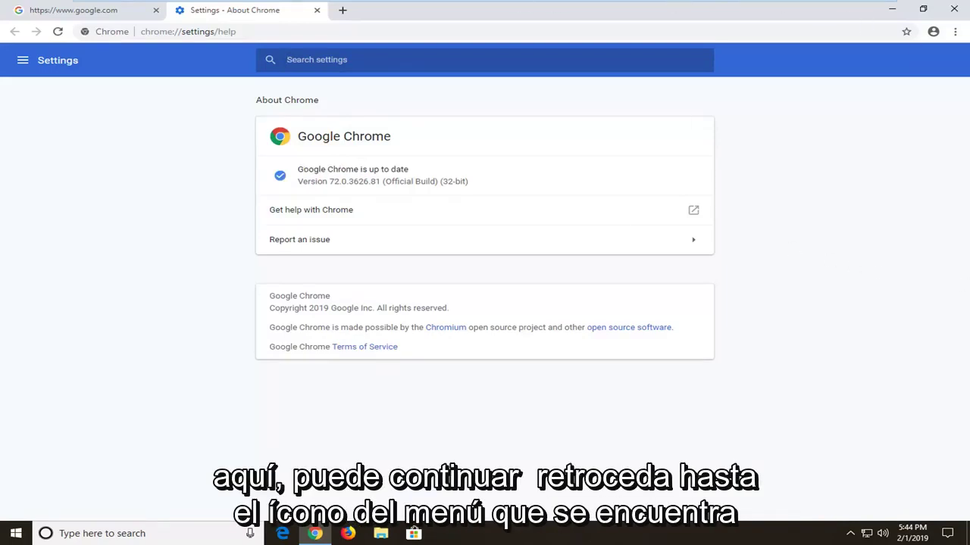
- Open Chrome Settings and expand Advanced, scrolling down to the Privacy and security options
left_click(956, 32)
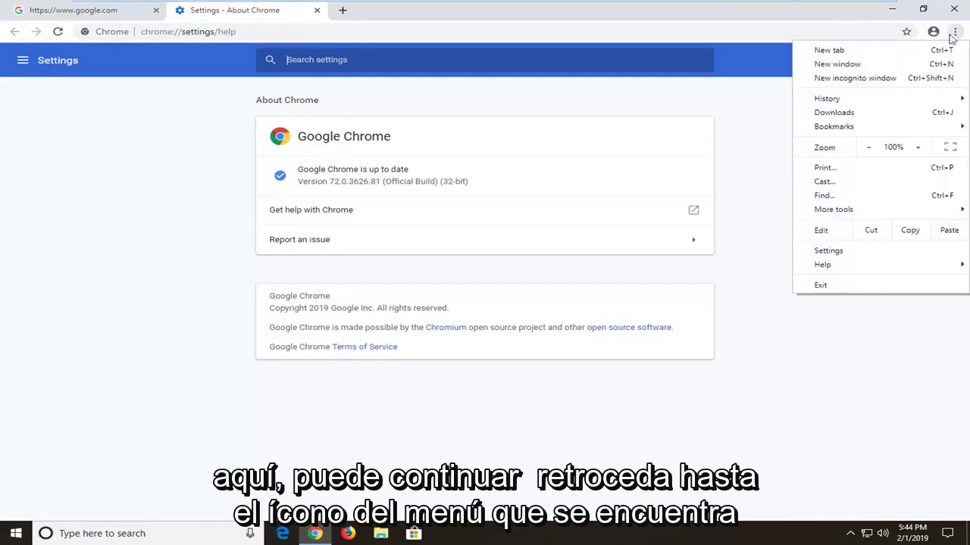
left_click(827, 253)
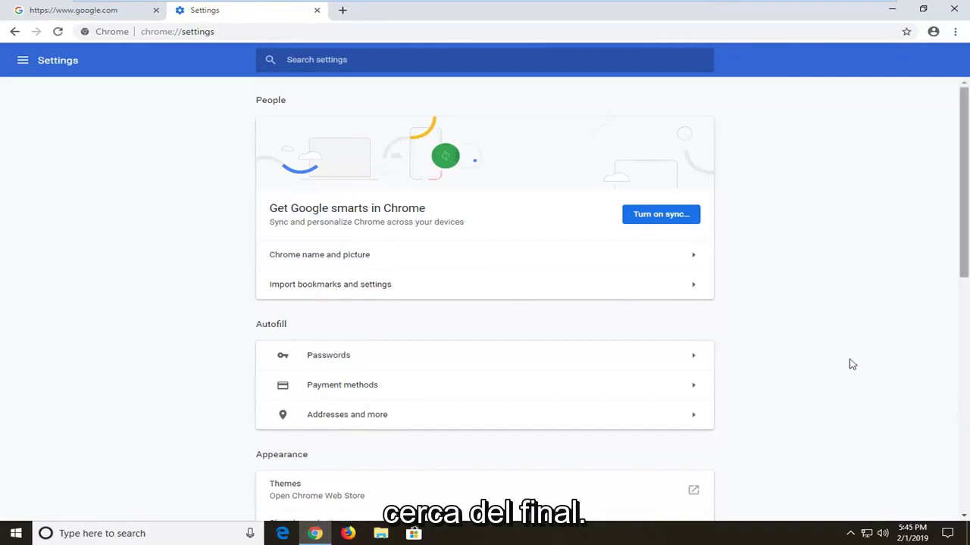
scroll(851, 364, "down", 2)
scroll(909, 354, "down", 5)
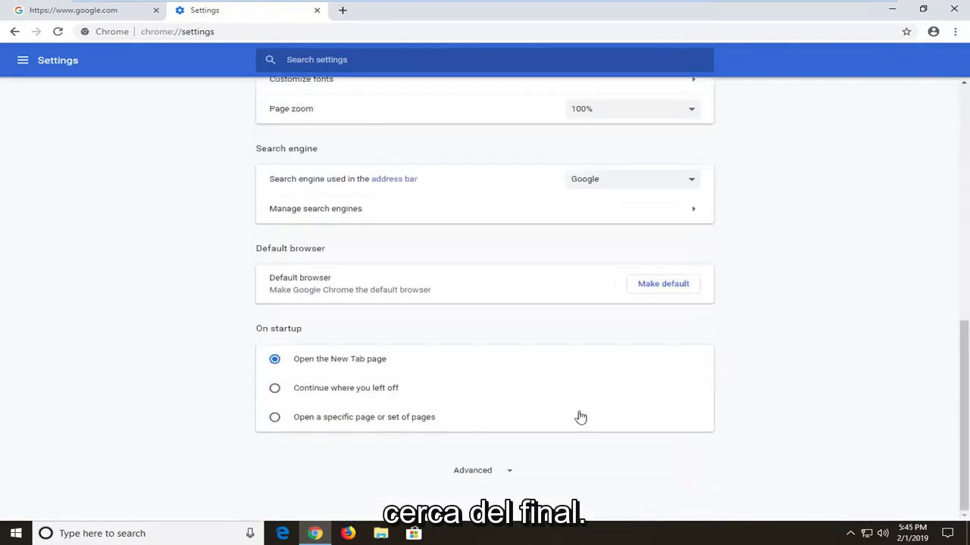
left_click(472, 471)
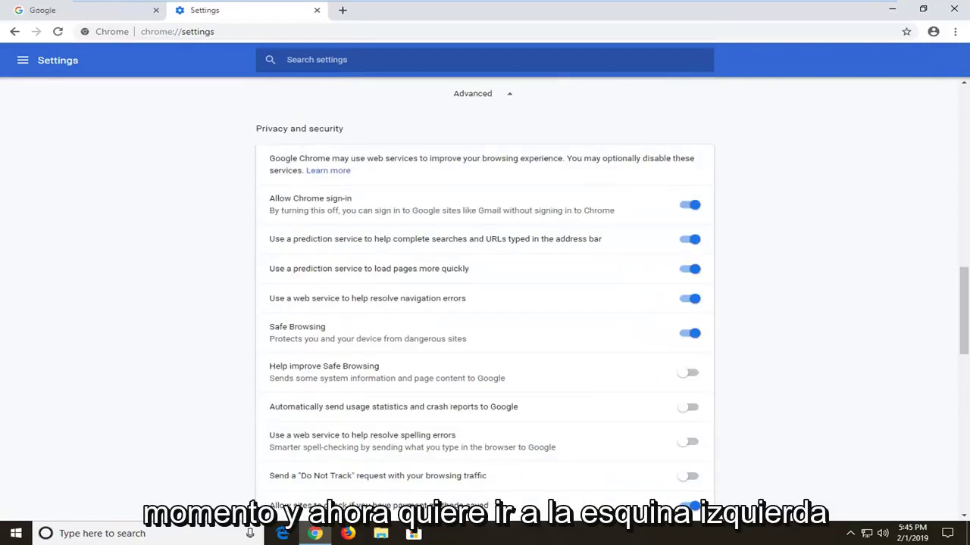
scroll(320, 263, "down", 2)
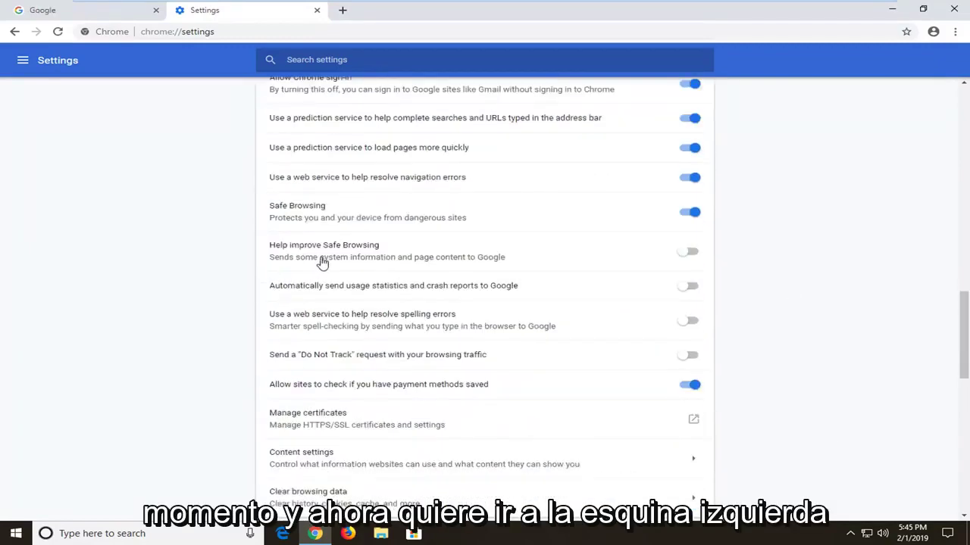
scroll(320, 303, "down", 1)
scroll(319, 322, "down", 3)
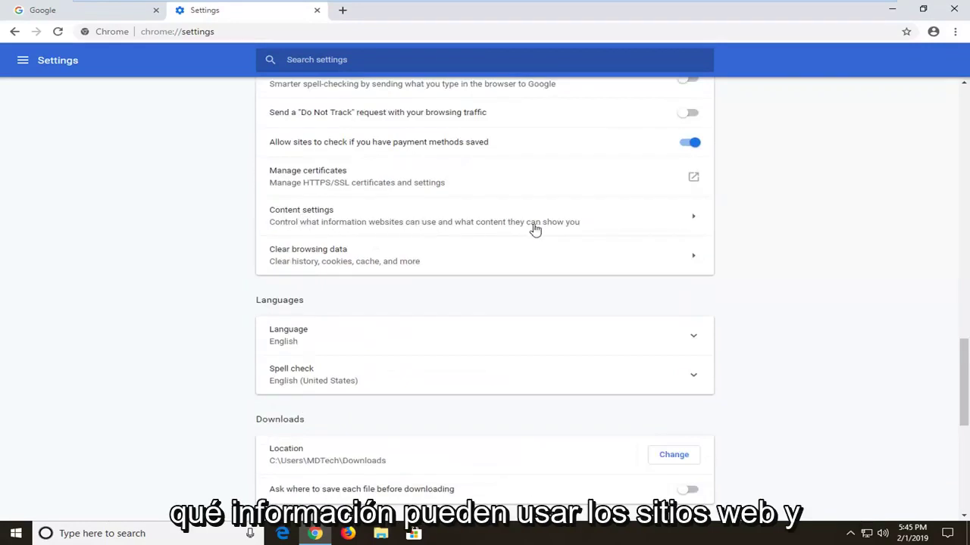
- Go from Content settings down to the PDF documents settings page
left_click(505, 228)
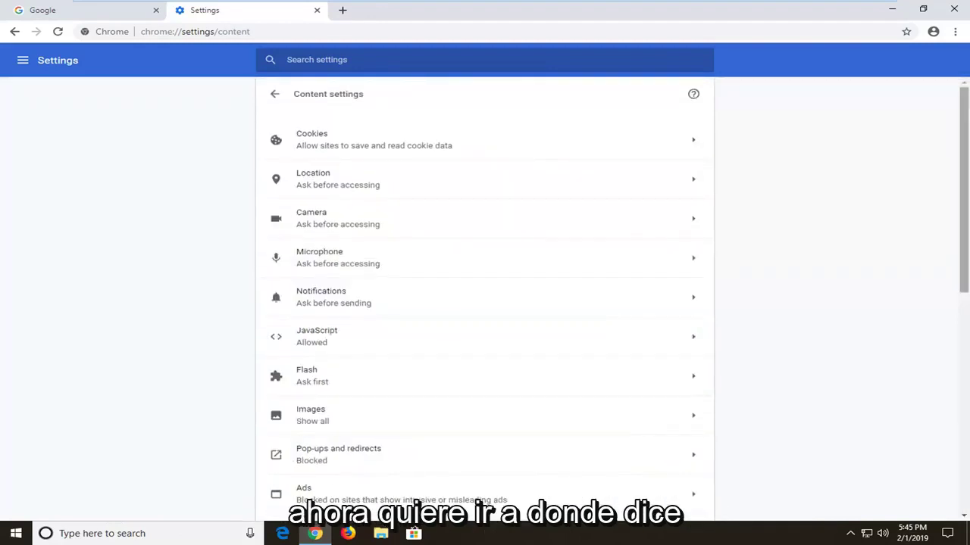
scroll(337, 333, "down", 1)
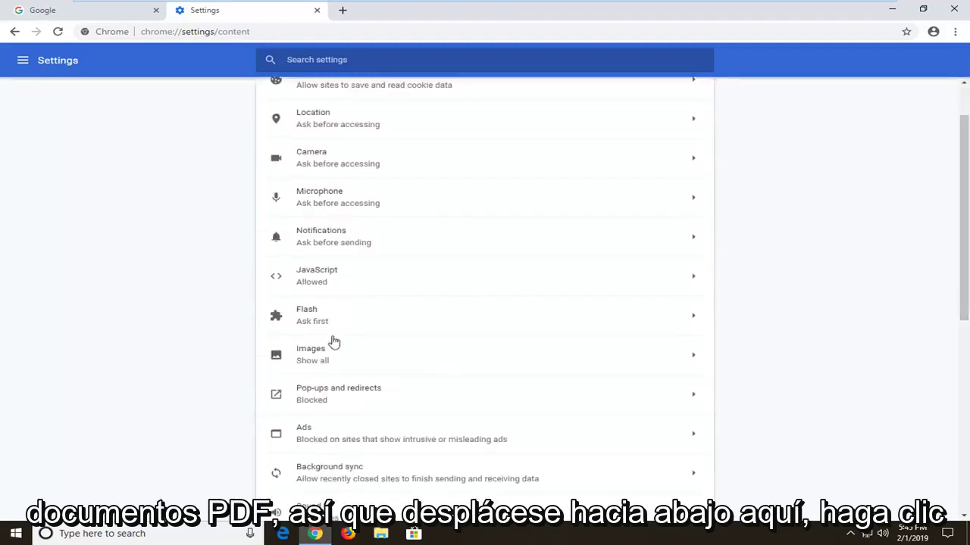
scroll(334, 349, "down", 1)
scroll(333, 370, "down", 2)
scroll(333, 372, "down", 2)
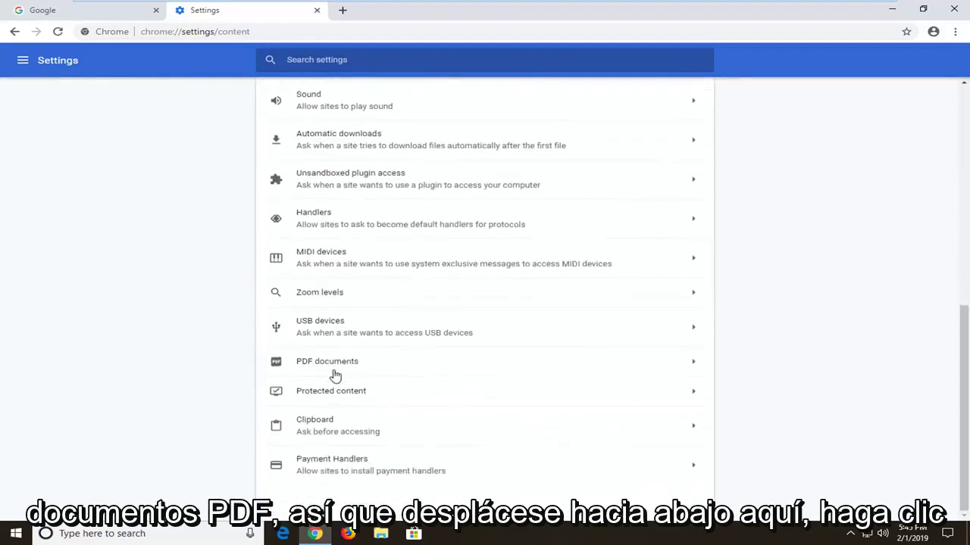
left_click(326, 366)
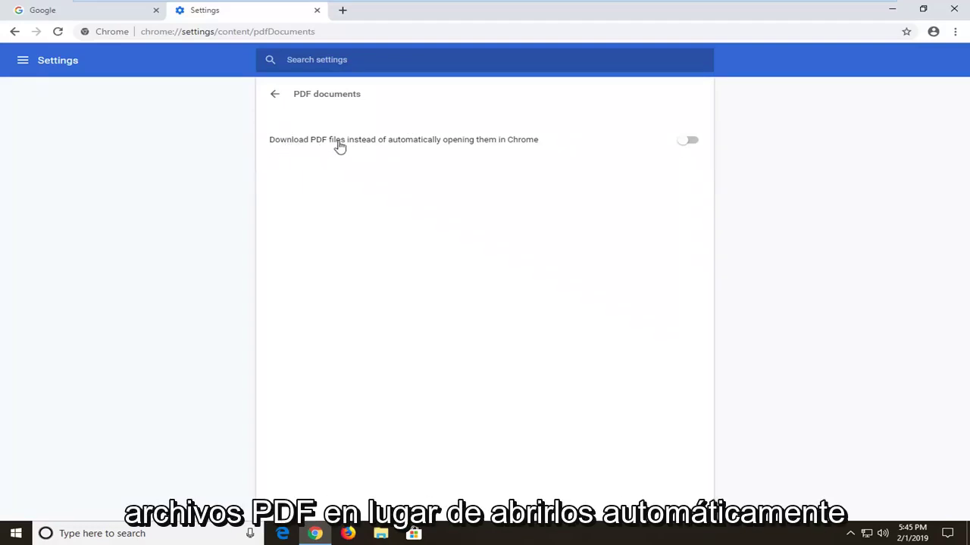
- Turn on 'Download PDF files instead of automatically opening them in Chrome'
left_click(688, 144)
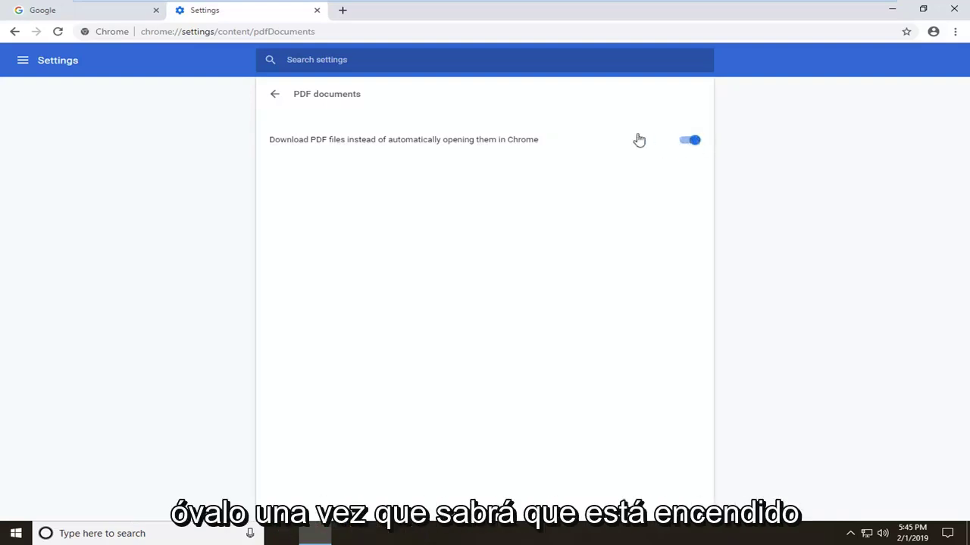